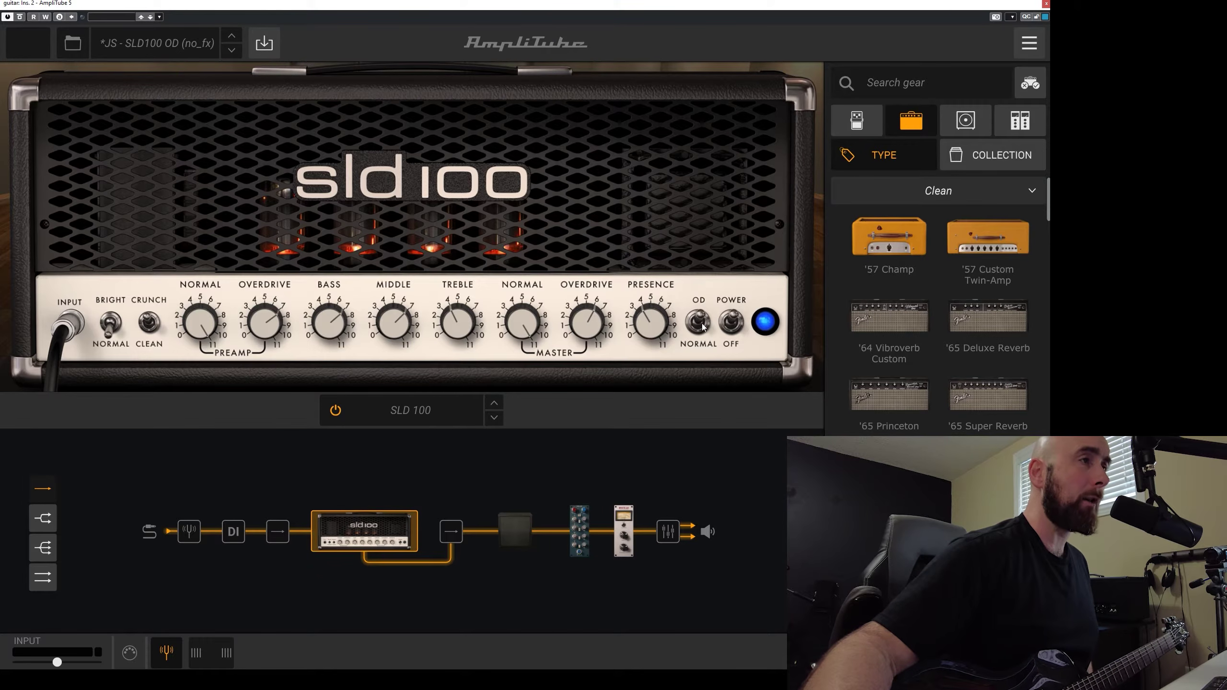
Review the SLD 100 amp's presence, overdrive master, treble, middle, bass and overdrive preamp knob settings
{"action": "left_click", "coordinate": [660, 325]}
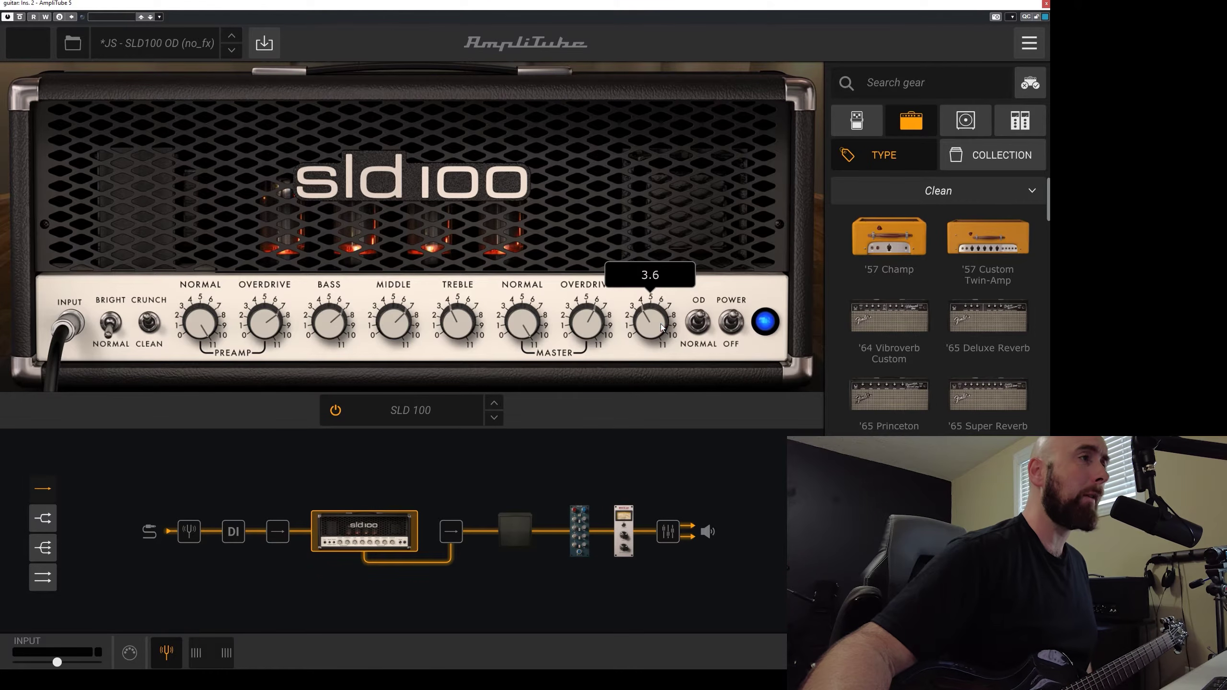
{"action": "left_click", "coordinate": [596, 327]}
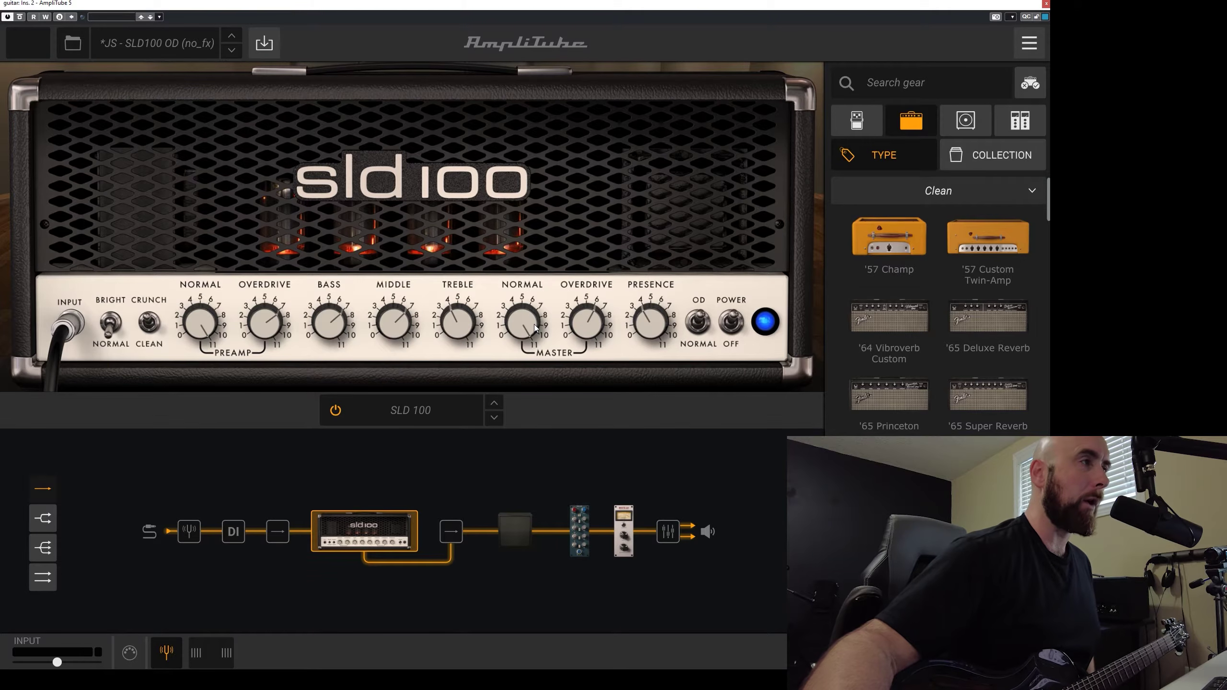
{"action": "left_click", "coordinate": [470, 325]}
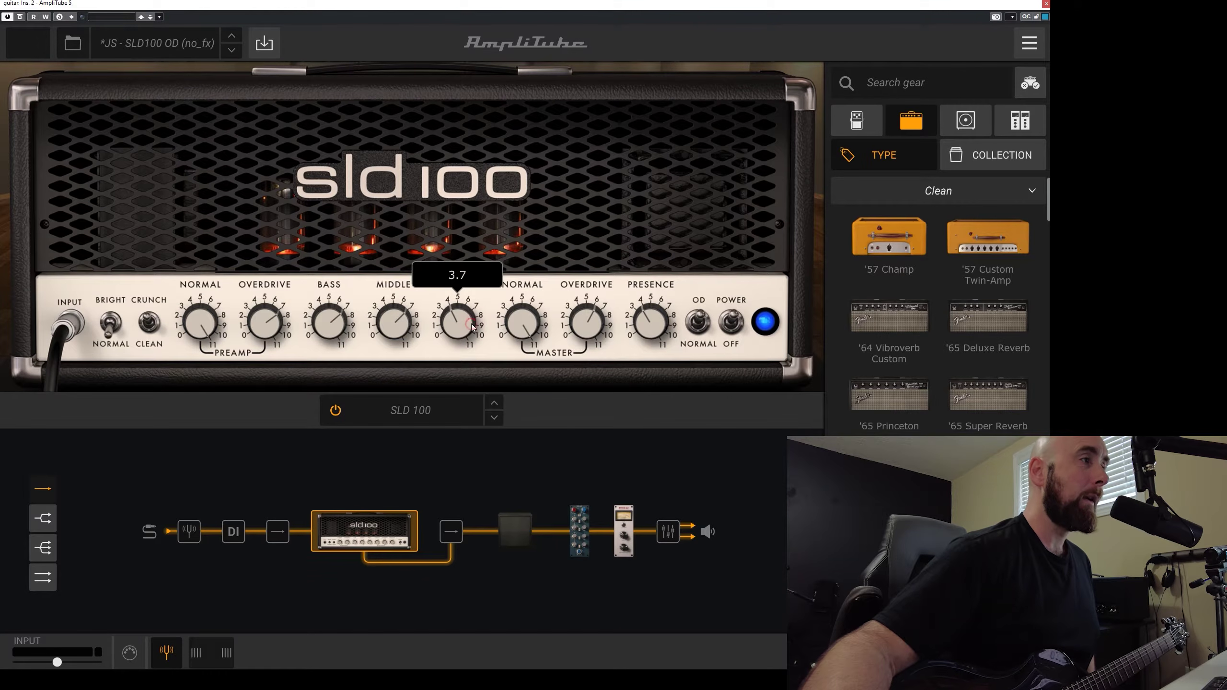
{"action": "left_click", "coordinate": [399, 321]}
{"action": "left_click", "coordinate": [335, 325]}
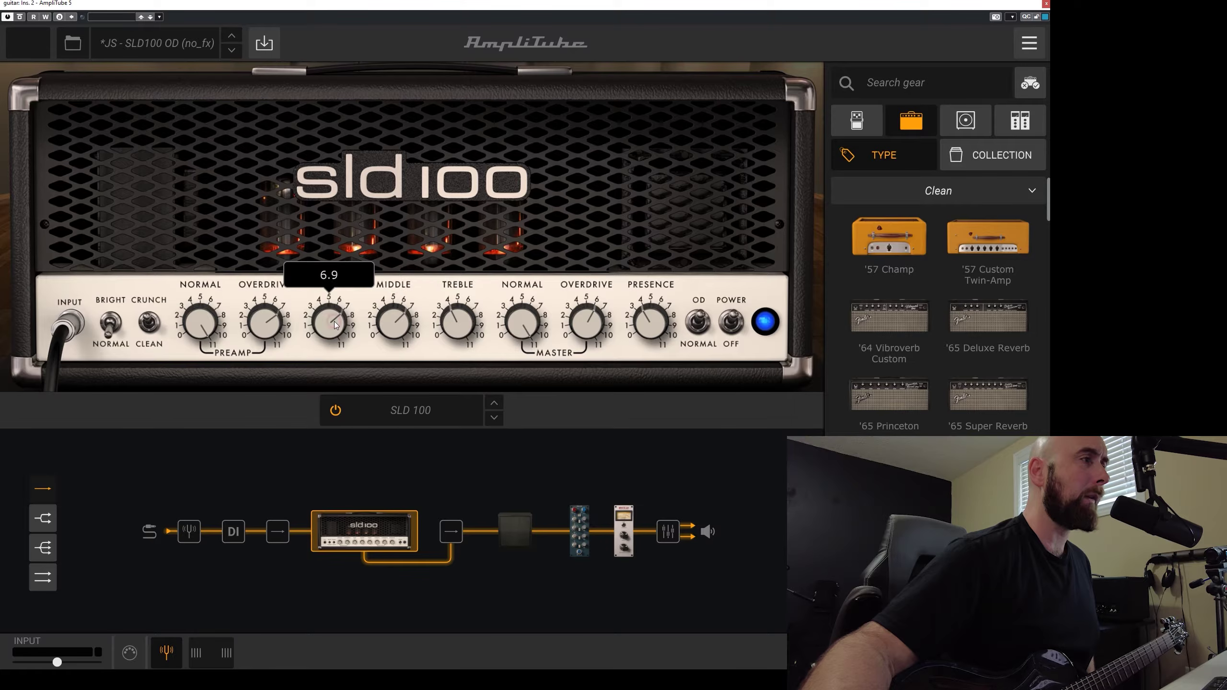
{"action": "left_click", "coordinate": [267, 327]}
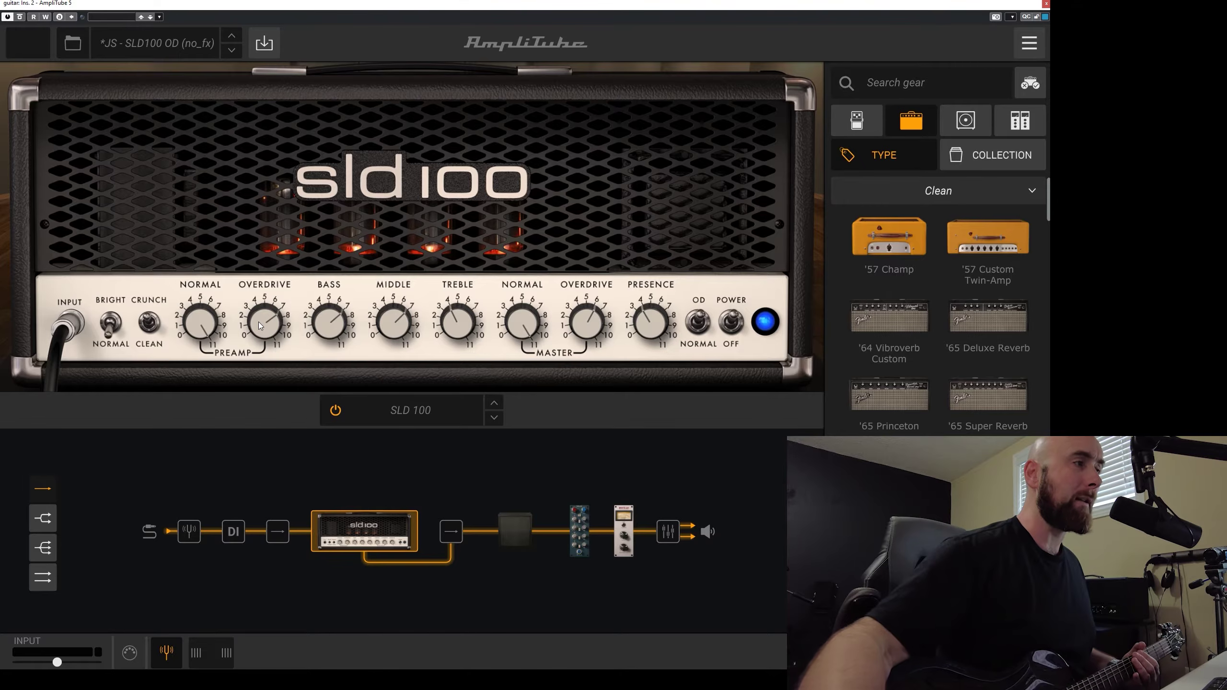
Open the 4x12 Metal T 1 cabinet and inspect its speaker selection and microphone mixer
{"action": "left_click", "coordinate": [506, 532]}
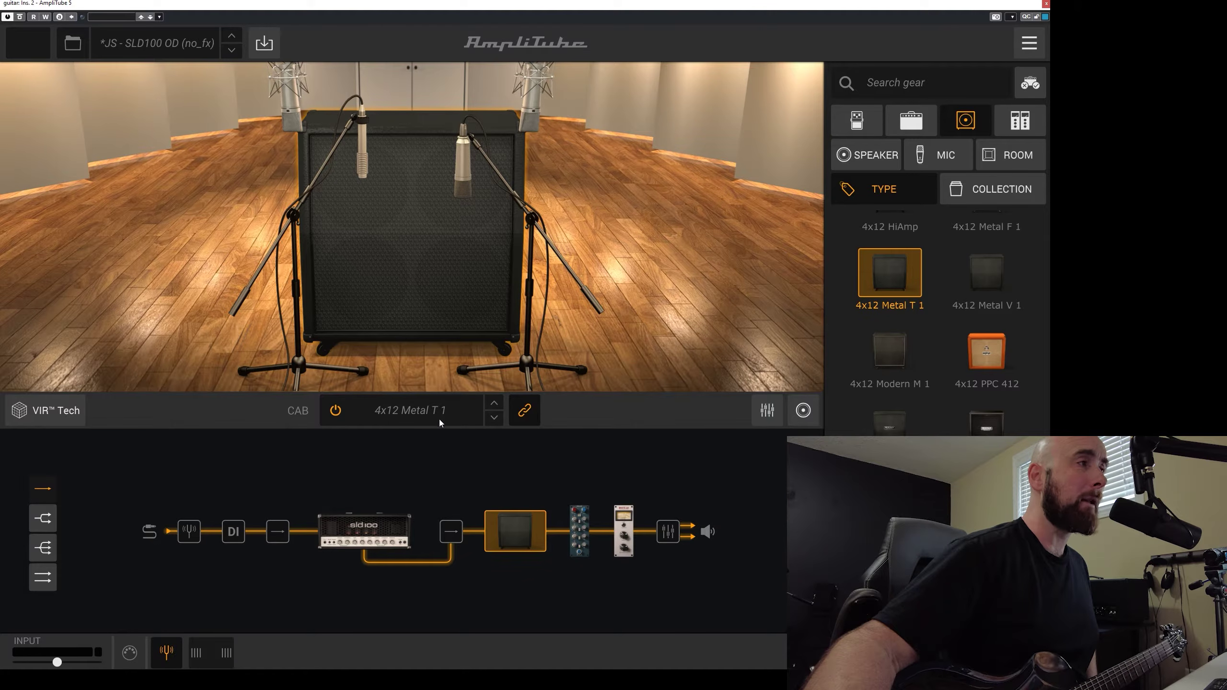
{"action": "left_click", "coordinate": [803, 411]}
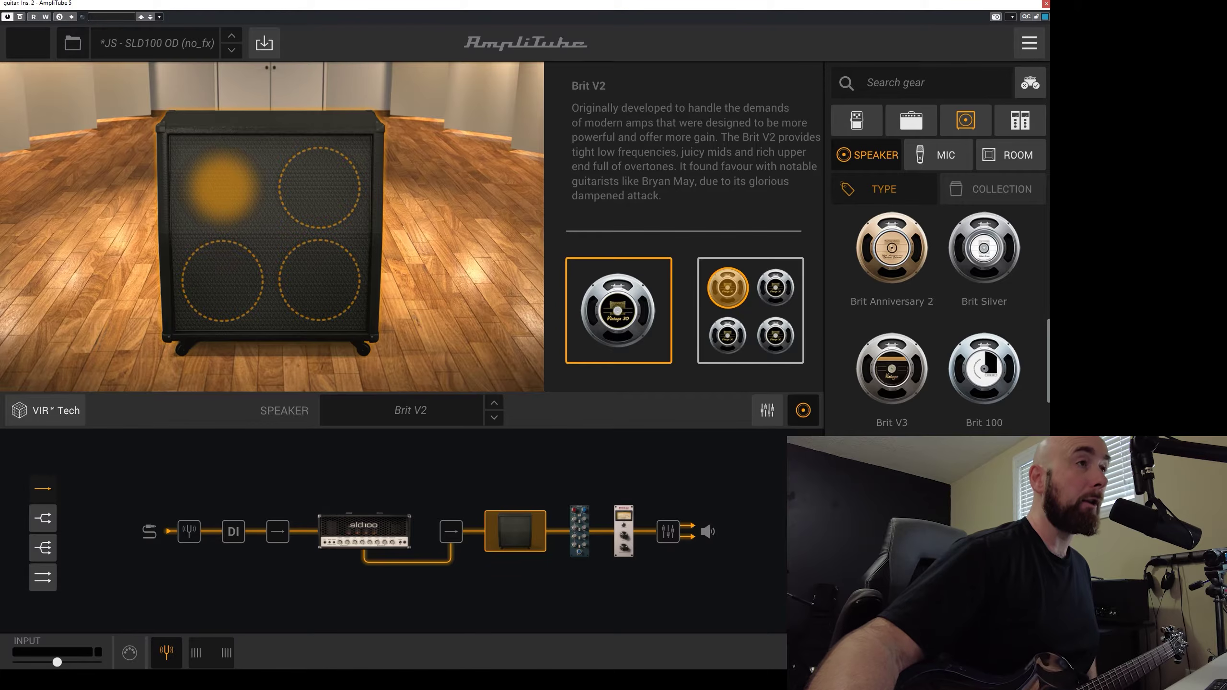
{"action": "left_click", "coordinate": [767, 410]}
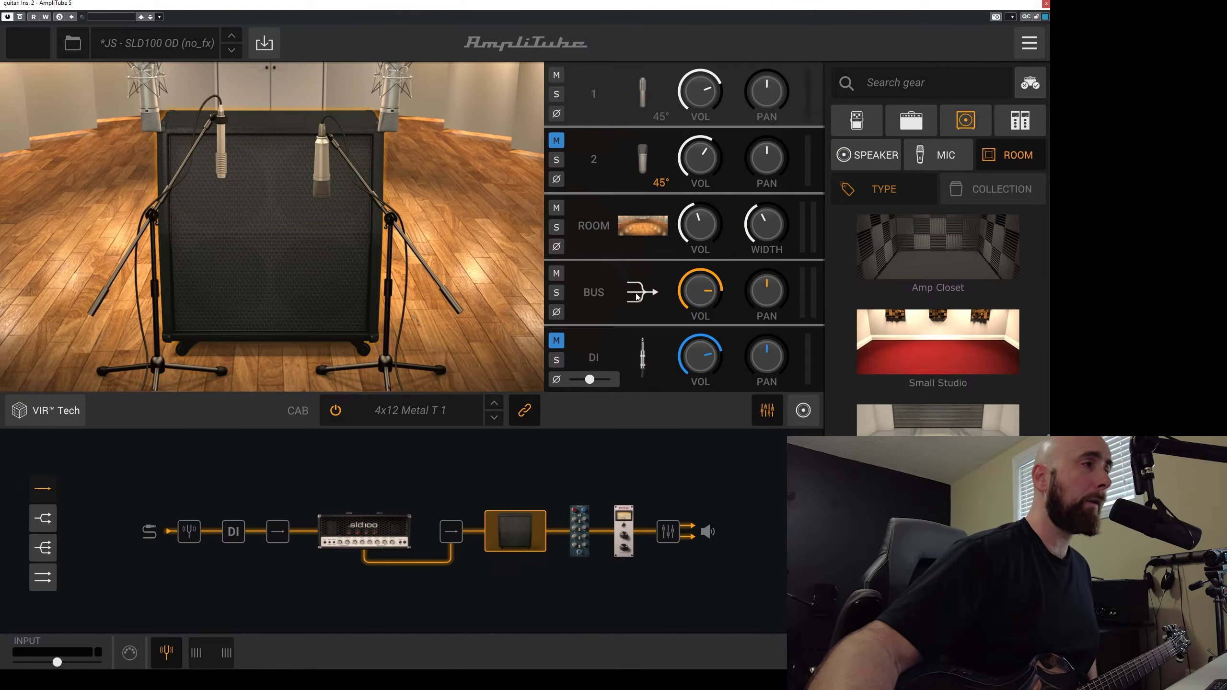
Inspect the mic 1 Ribbon 121 and its position on the speaker in the VIR Tech view
{"action": "left_click", "coordinate": [642, 110]}
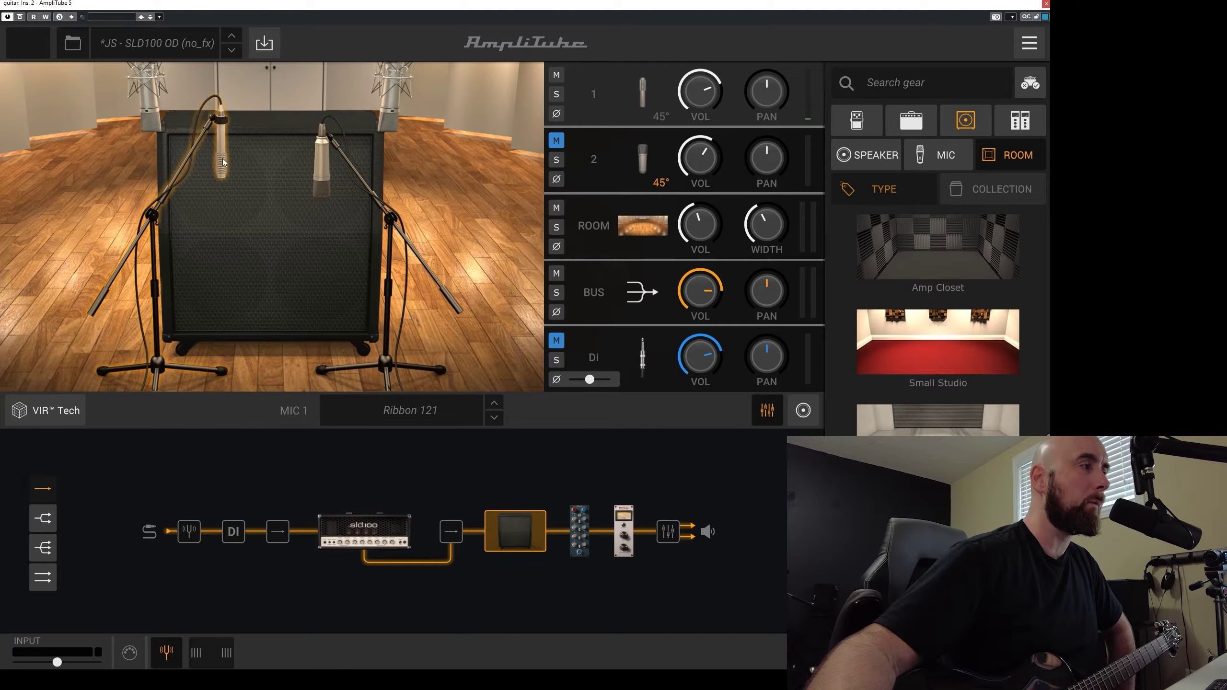
{"action": "left_click", "coordinate": [55, 417]}
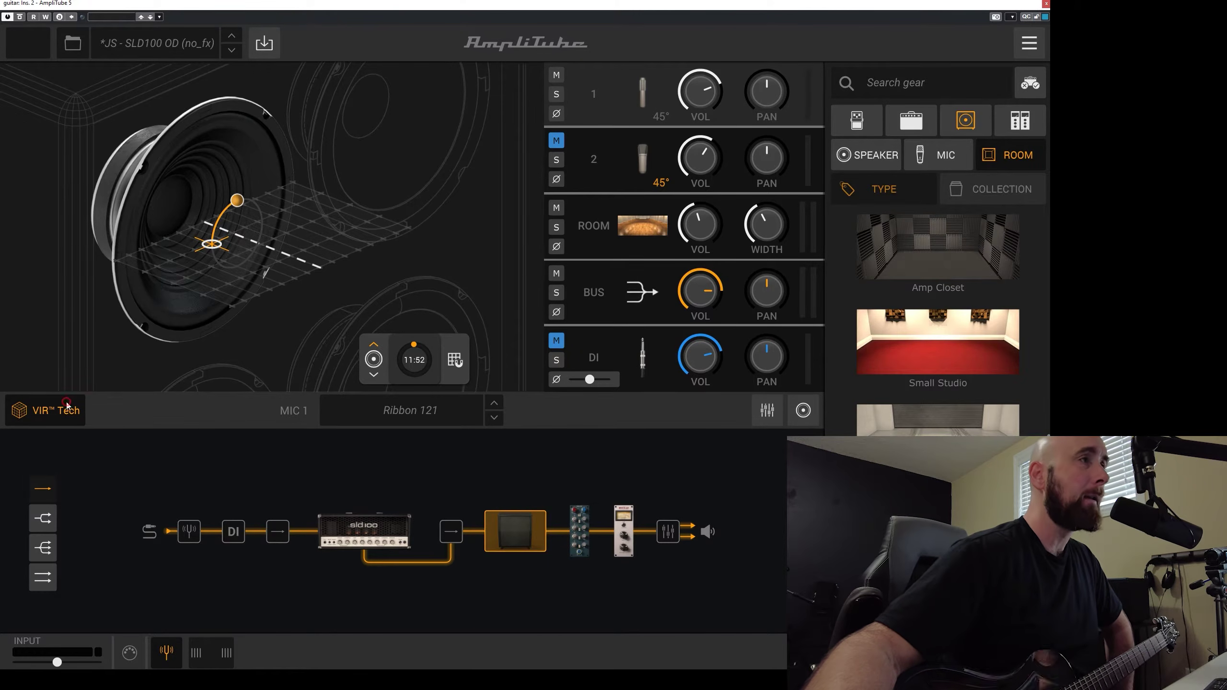
{"action": "left_click", "coordinate": [53, 410]}
Select the Condenser 87 as mic 2 and examine the mic 2 and room channels in the cabinet mixer
{"action": "left_click", "coordinate": [463, 191]}
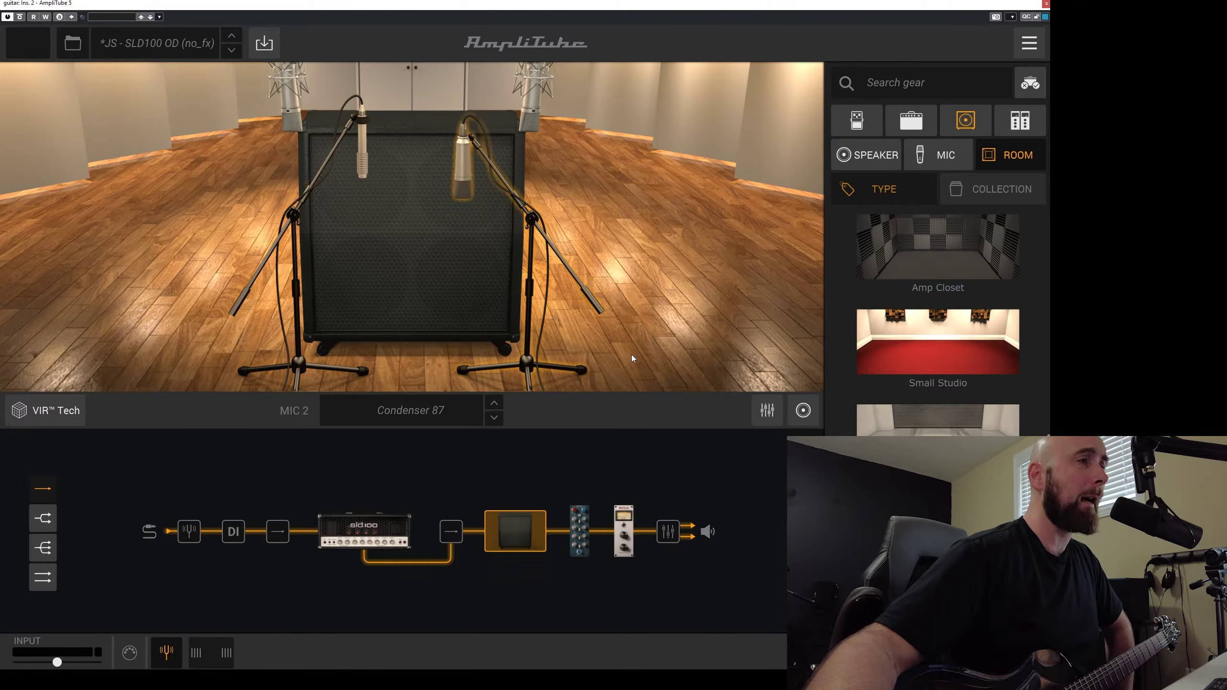
{"action": "left_click", "coordinate": [766, 412]}
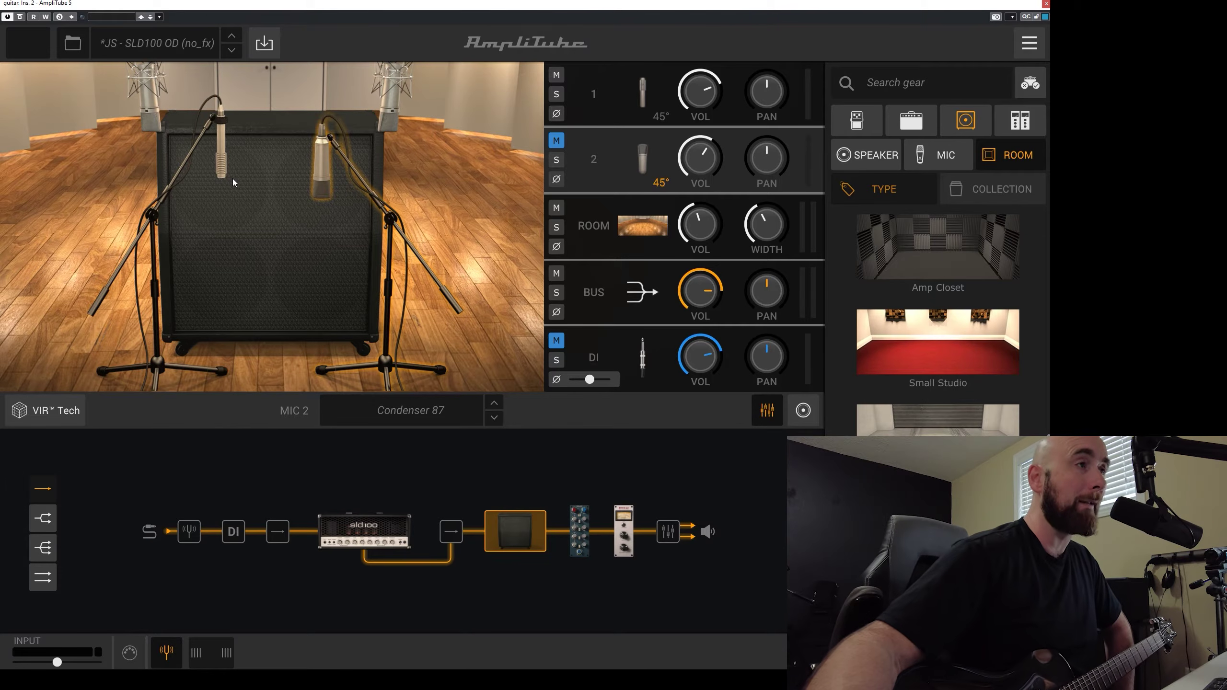
{"action": "left_click", "coordinate": [614, 239]}
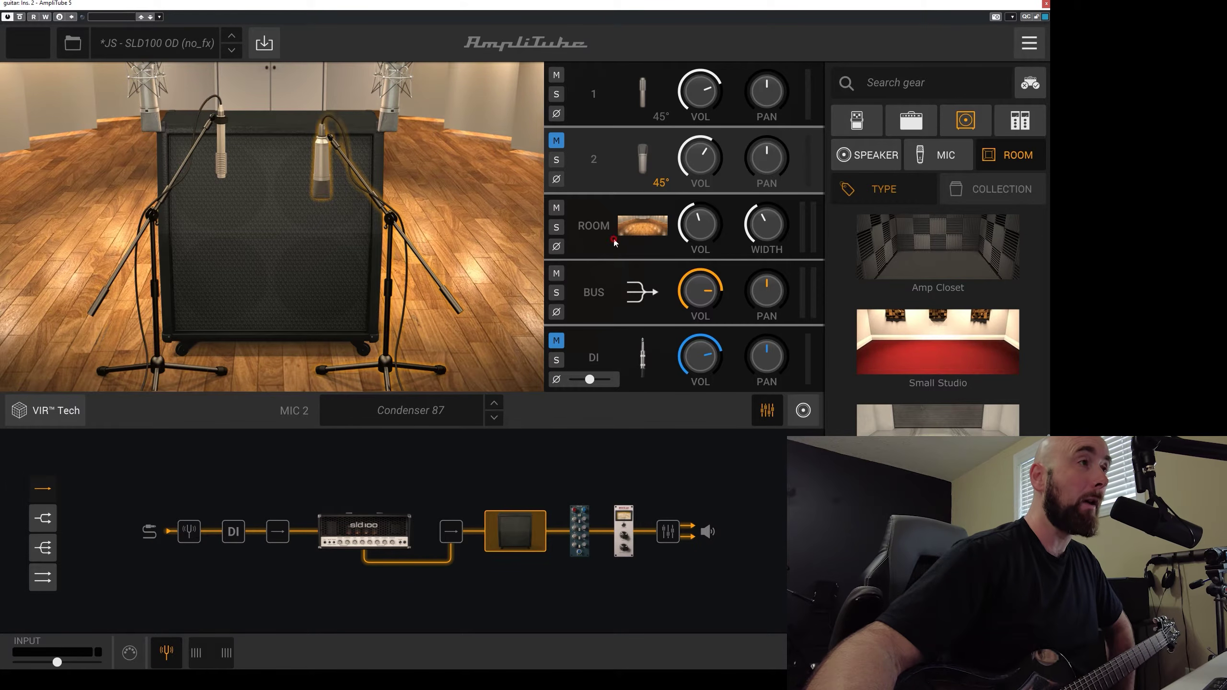
{"action": "left_click", "coordinate": [604, 185]}
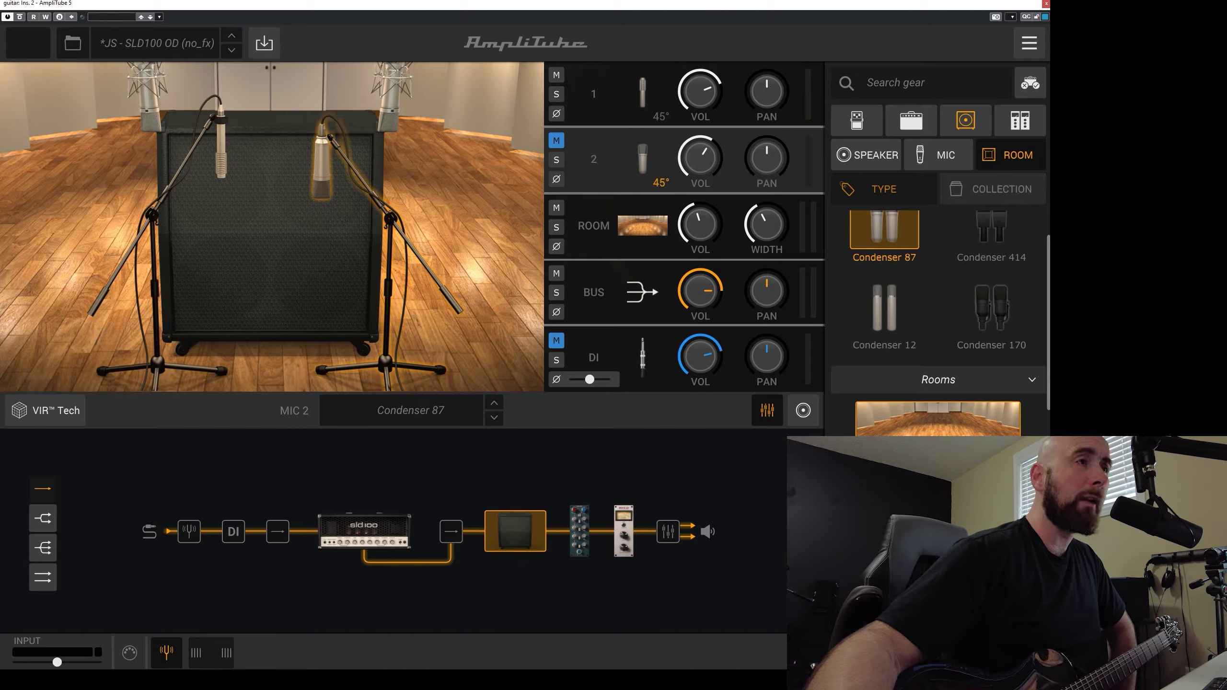
{"action": "mouse_move", "coordinate": [709, 224]}
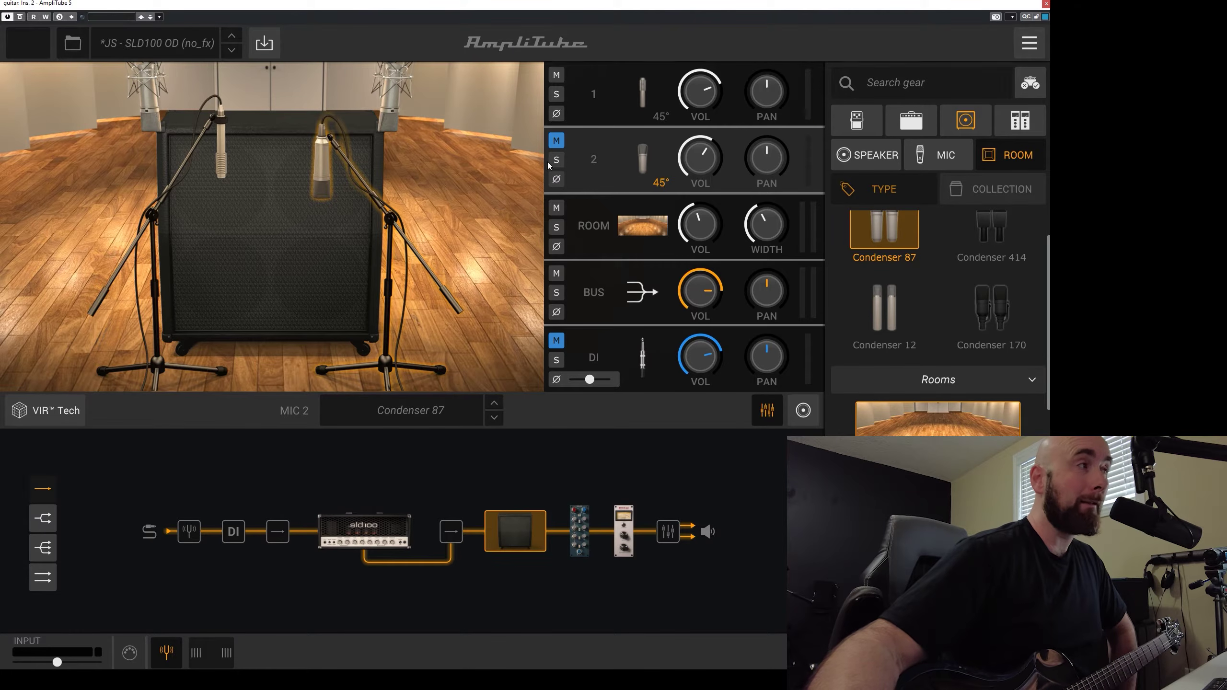
Recheck the Ribbon 121's placement on the speaker cone and close the VIR Tech view
{"action": "left_click", "coordinate": [226, 164]}
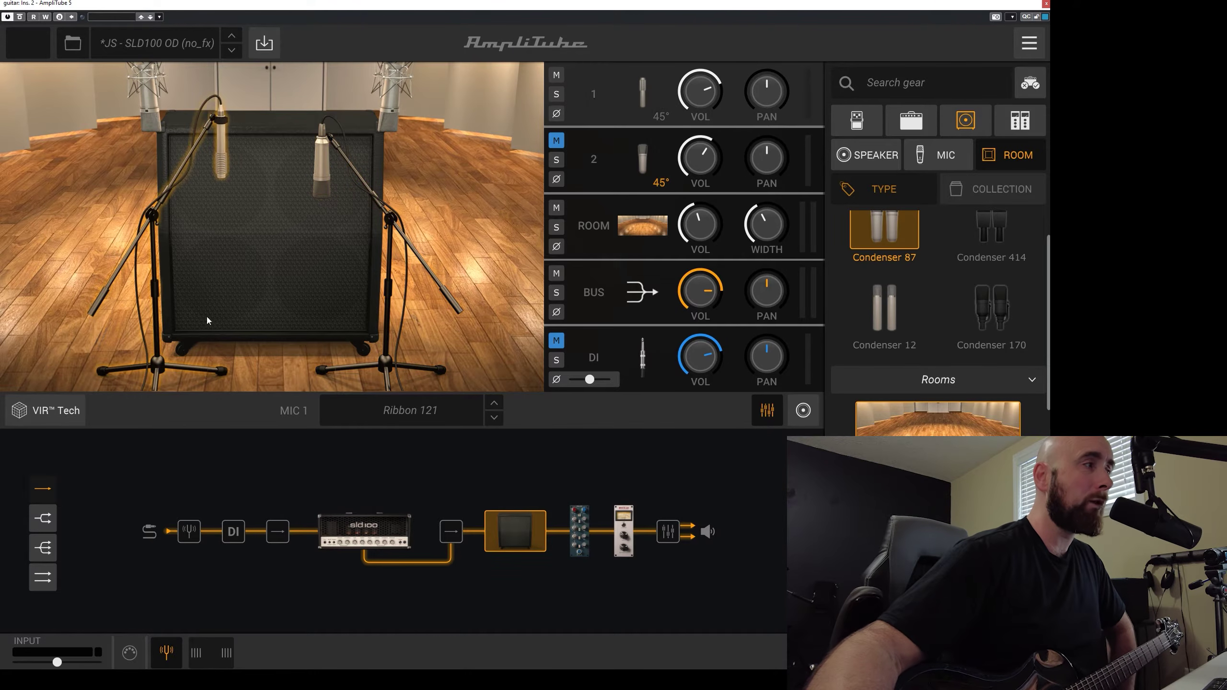
{"action": "left_click", "coordinate": [71, 415]}
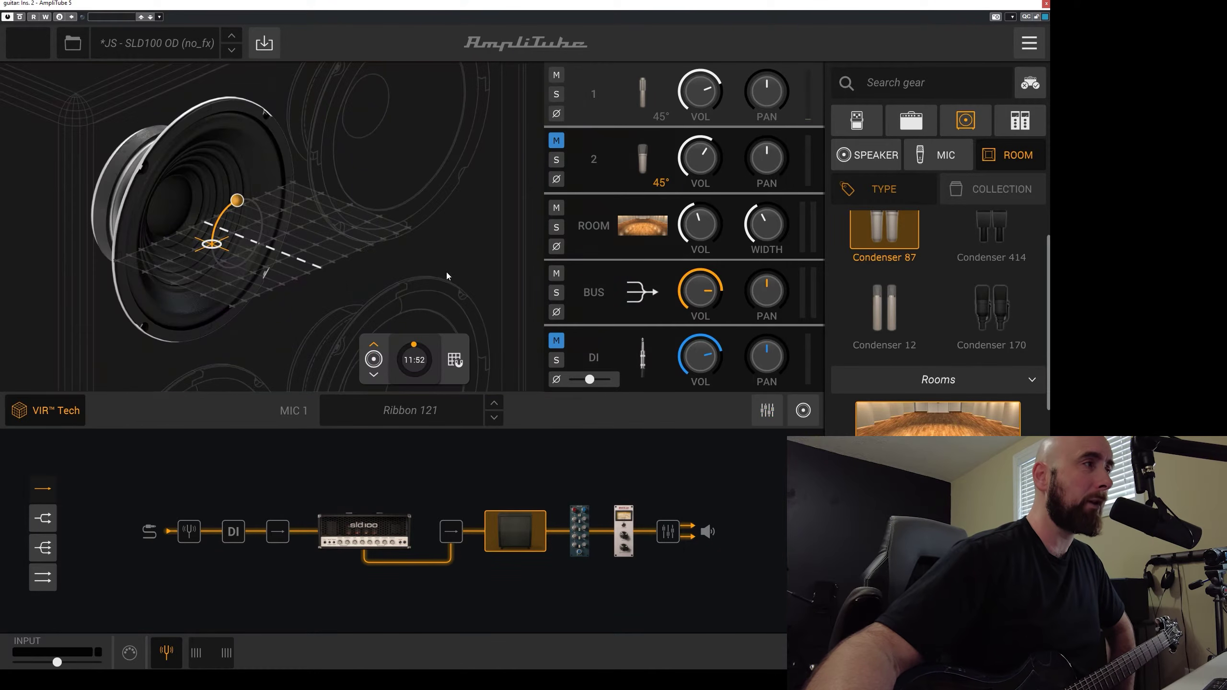
{"action": "left_click", "coordinate": [48, 411]}
Open Rack A and review the gain and frequency band settings on the EQ-81
{"action": "left_click", "coordinate": [621, 529]}
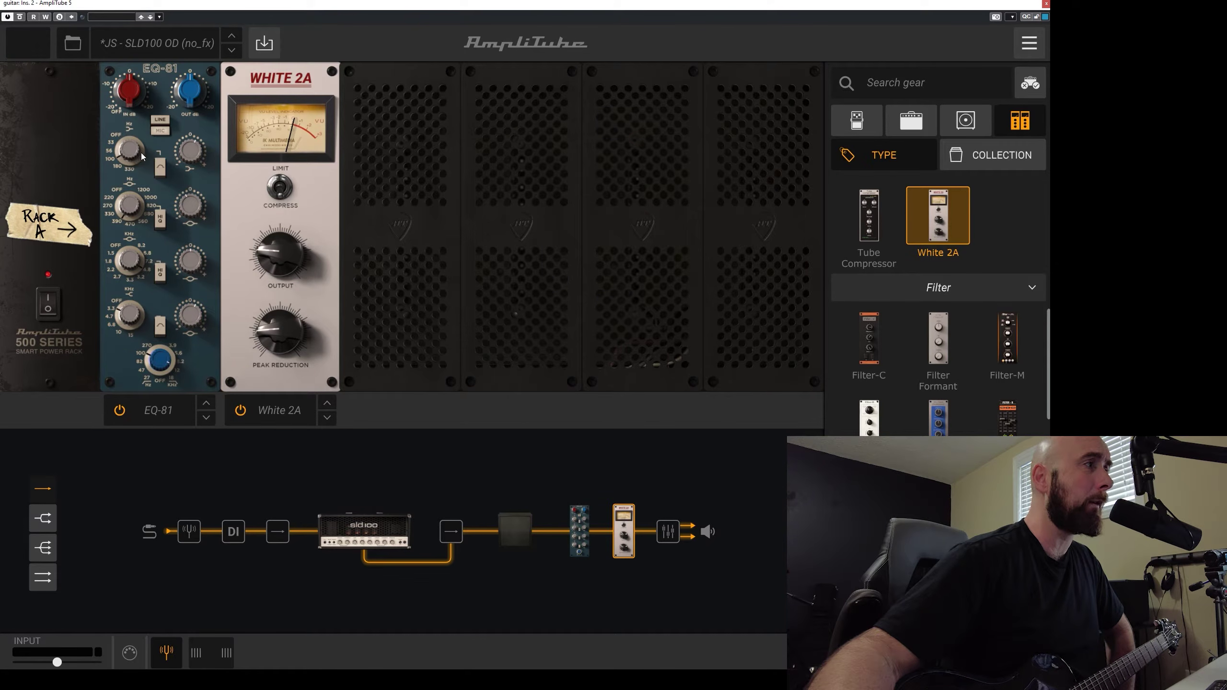
{"action": "left_click", "coordinate": [198, 131]}
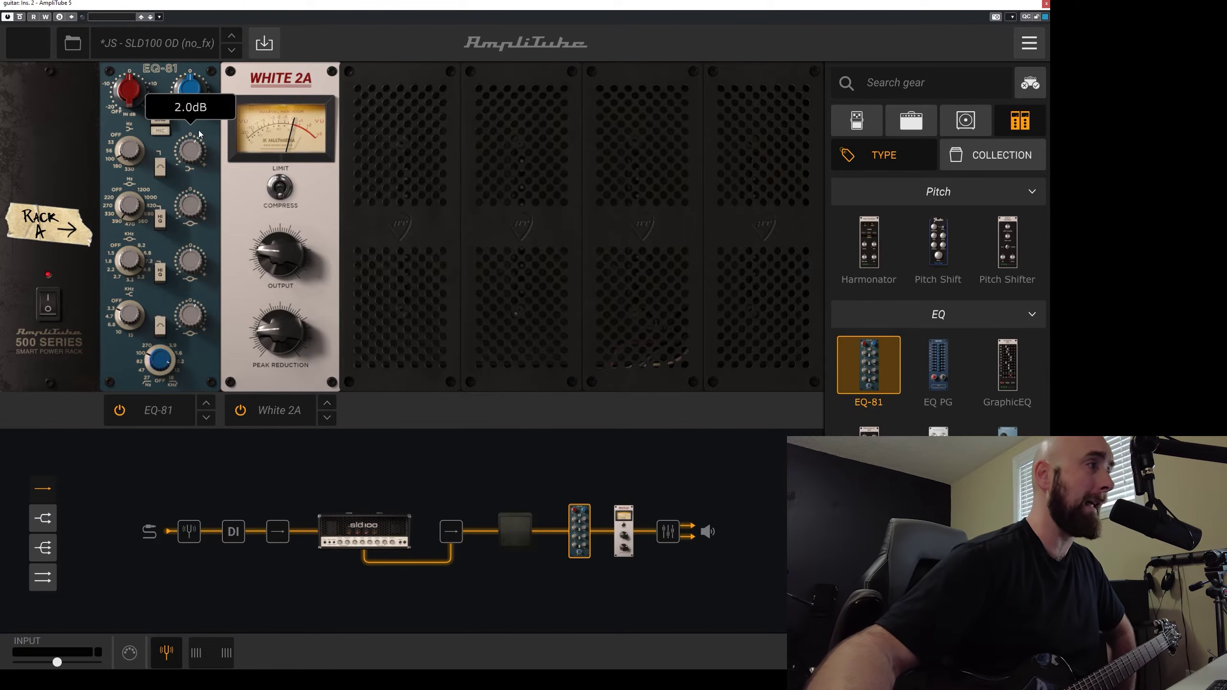
{"action": "left_click", "coordinate": [188, 212]}
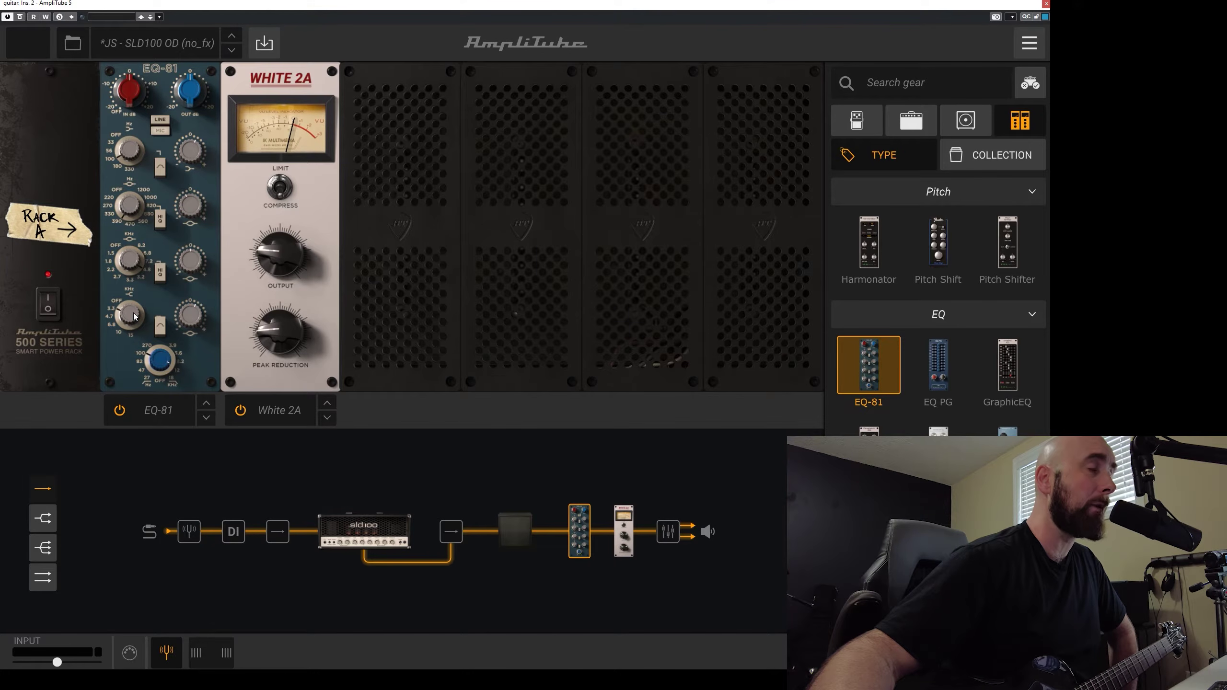
{"action": "mouse_move", "coordinate": [202, 320]}
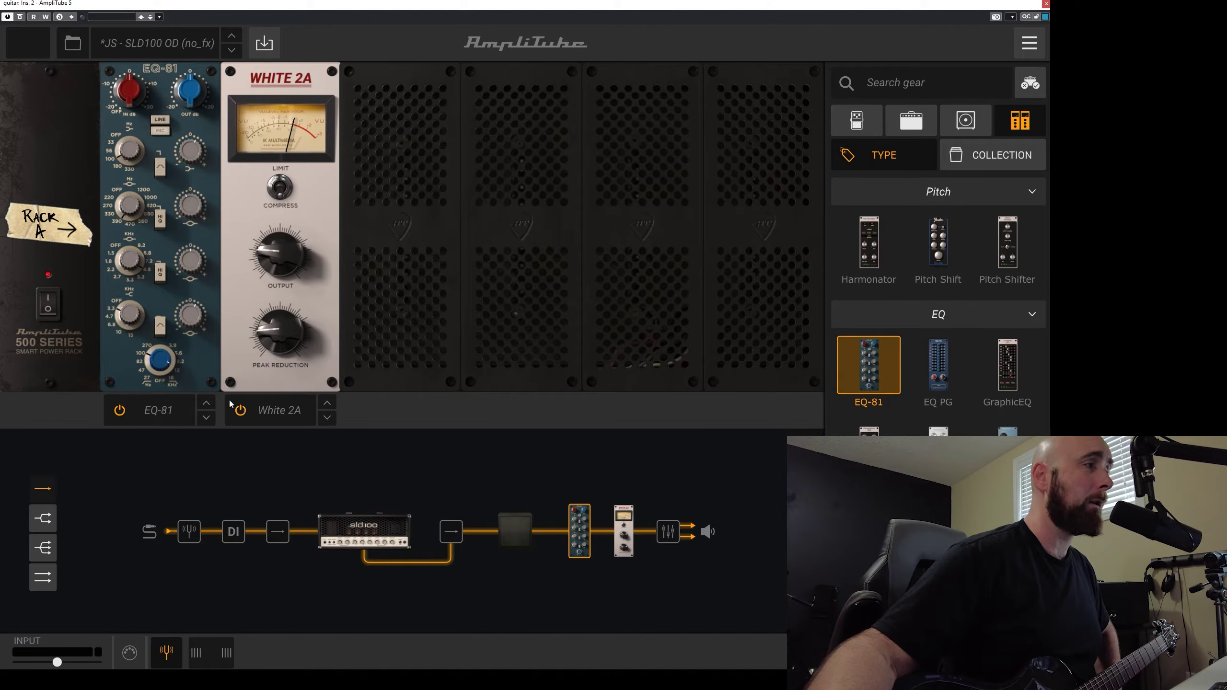
Go through the SLD 100 amp, the EQ-81 and White 2A rack units, and the cabinet's room and microphone mixer
{"action": "left_click", "coordinate": [377, 521]}
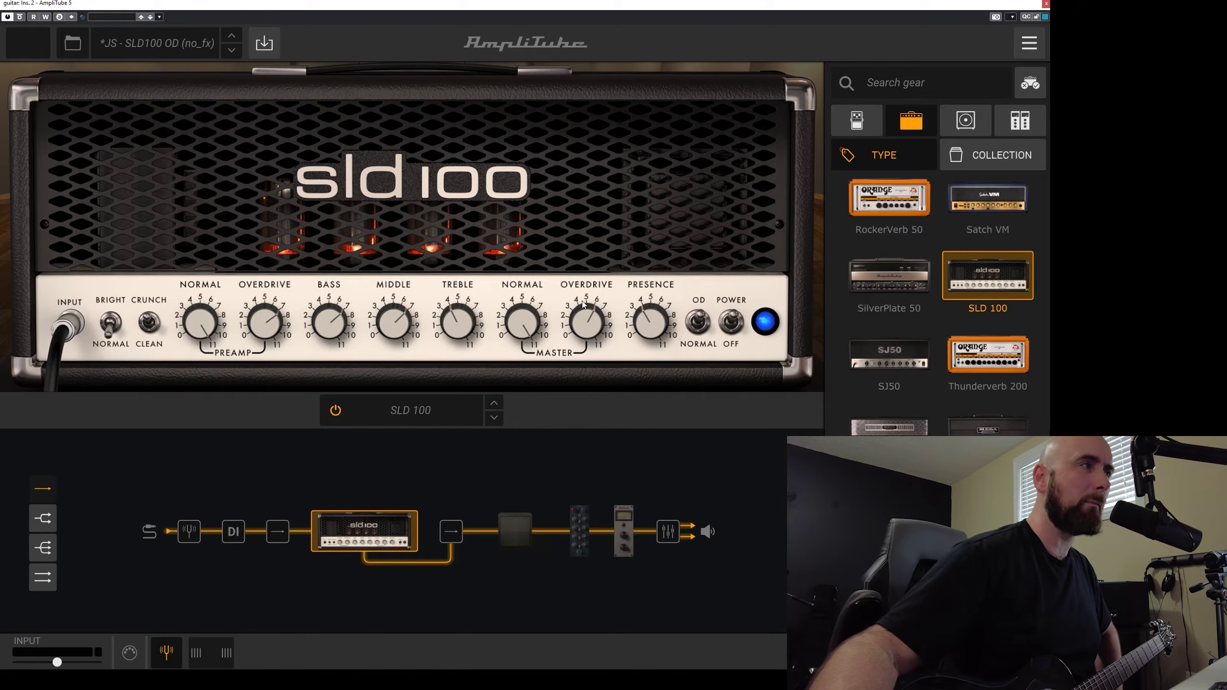
{"action": "left_click", "coordinate": [581, 533]}
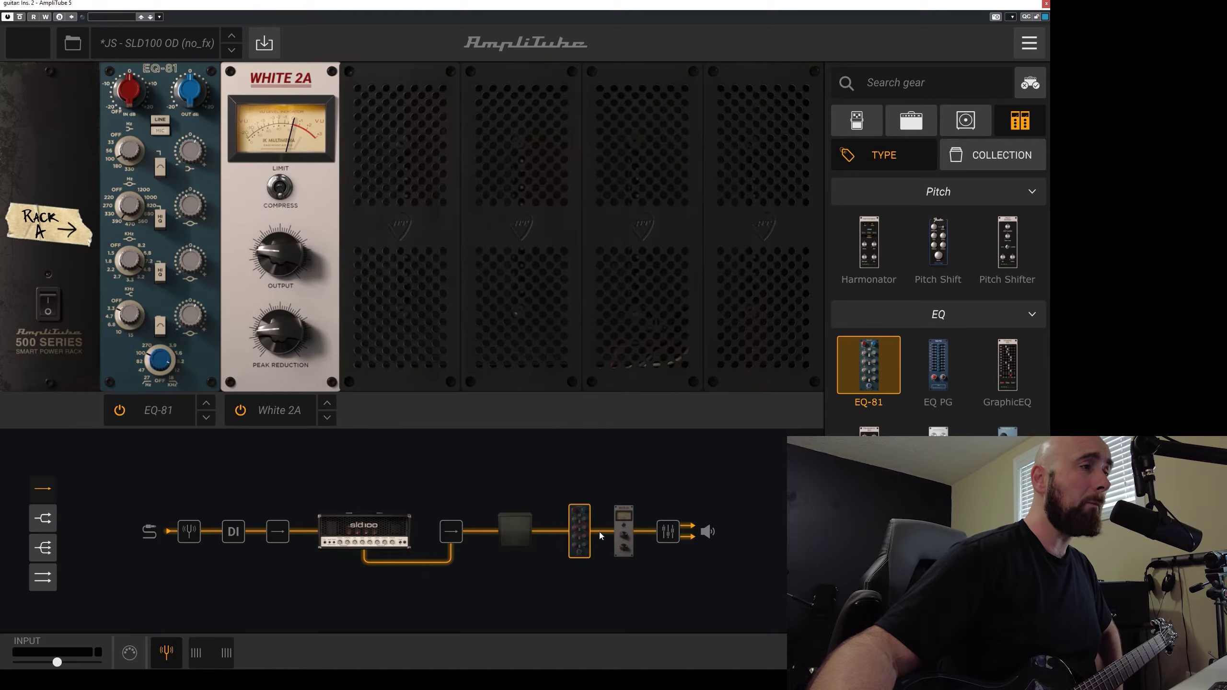
{"action": "left_click", "coordinate": [623, 532]}
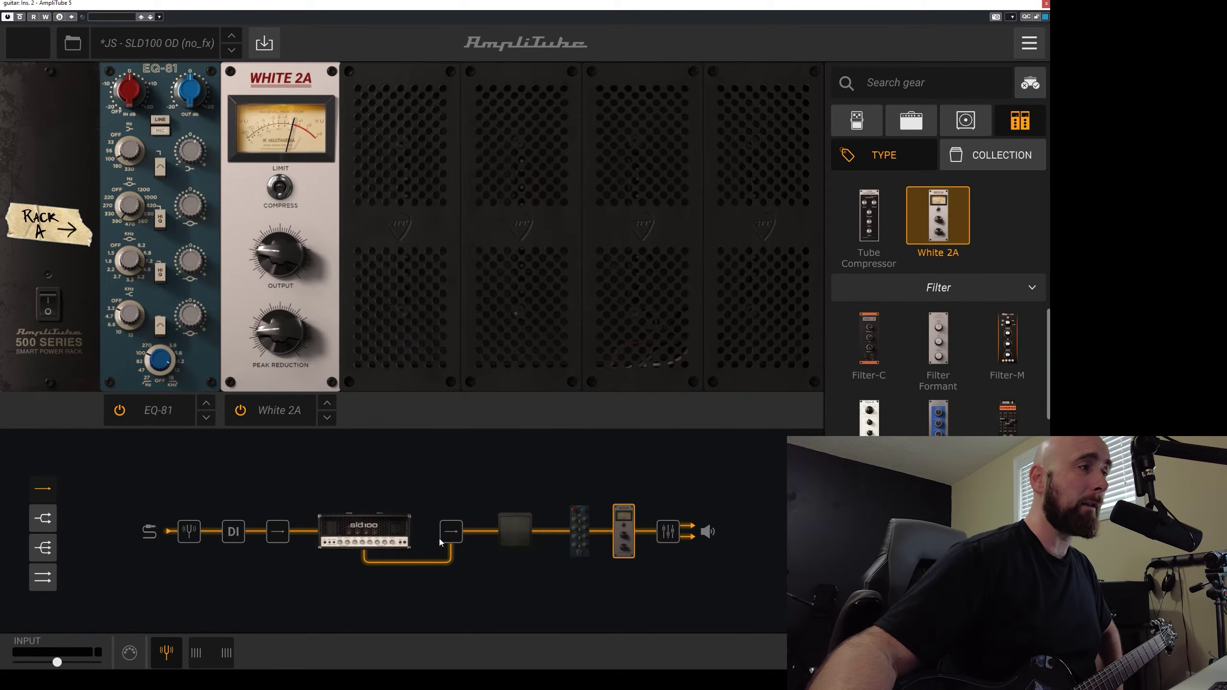
{"action": "left_click", "coordinate": [362, 535]}
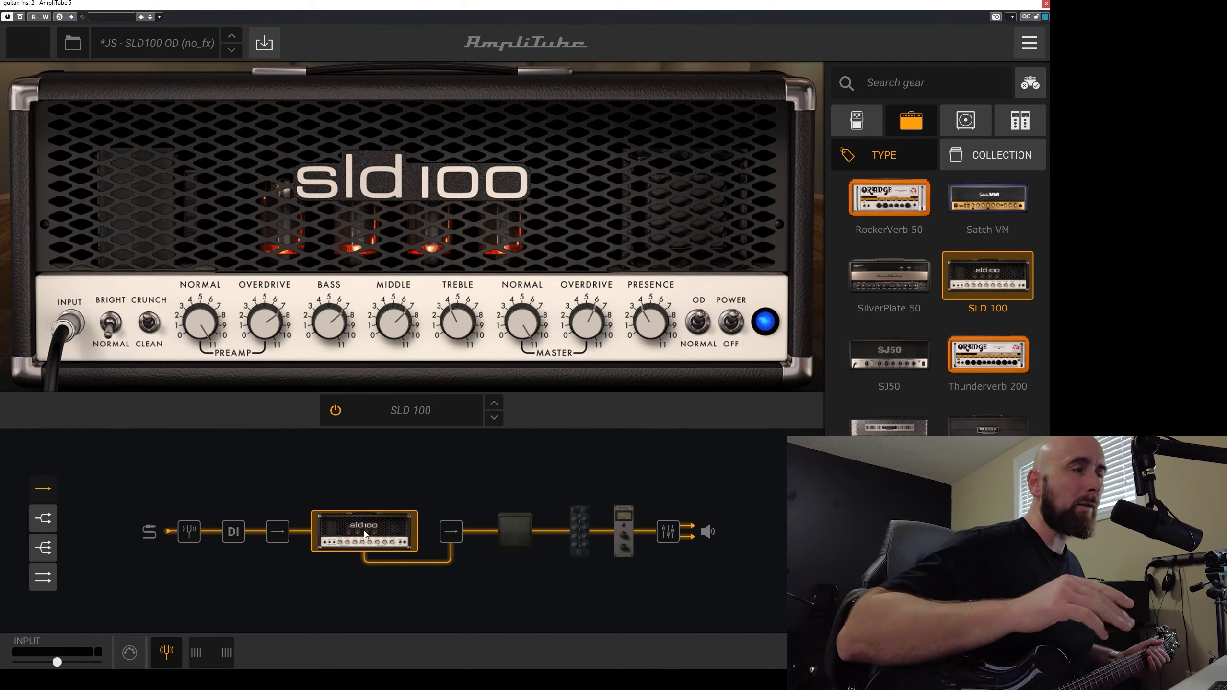
{"action": "left_click", "coordinate": [500, 537]}
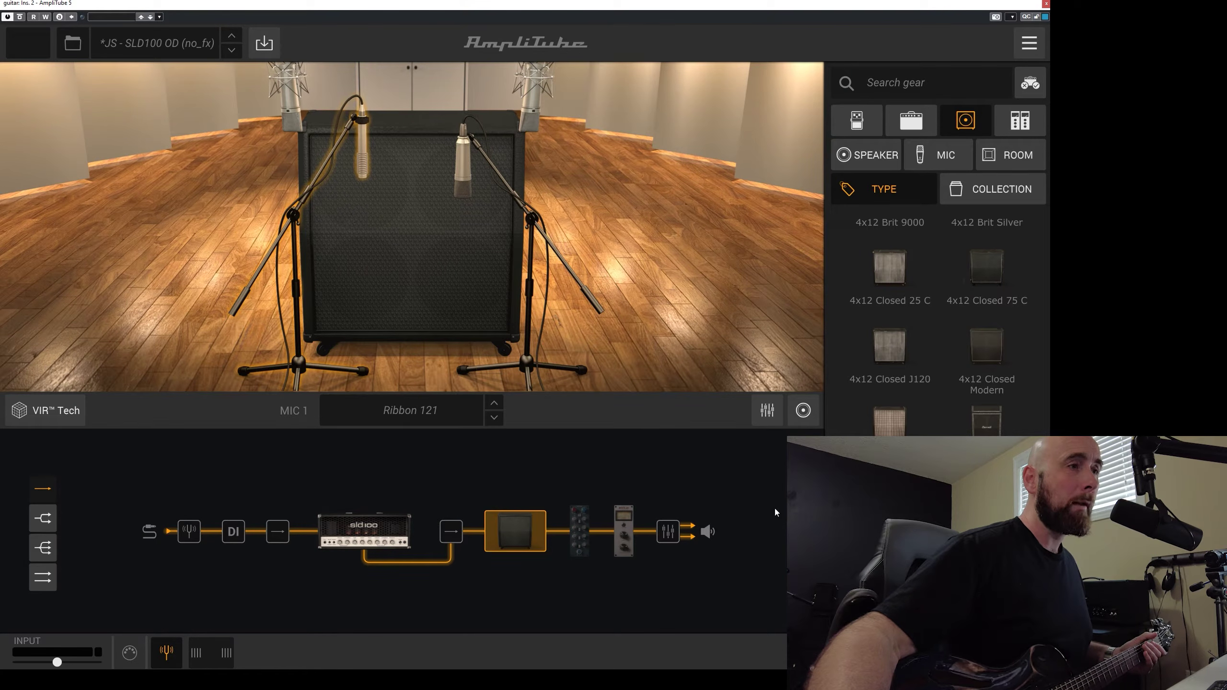
{"action": "left_click", "coordinate": [1009, 155]}
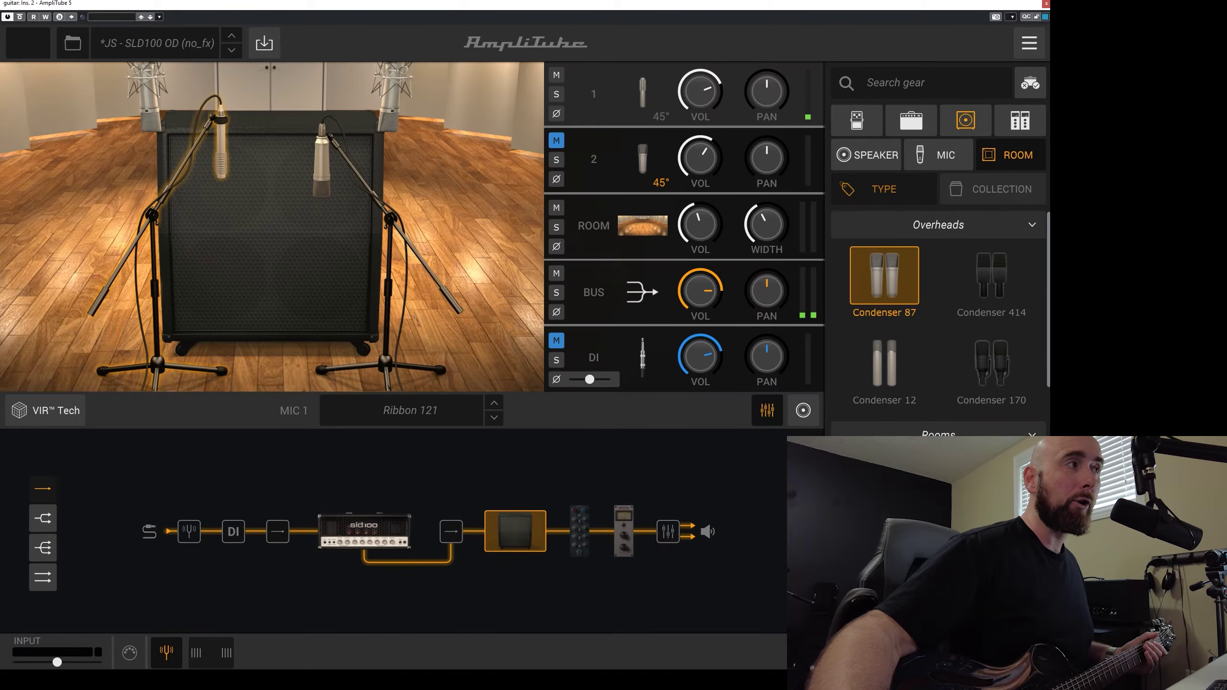
Return to Rack A from the amp and switch the rack's power on
{"action": "left_click", "coordinate": [360, 531]}
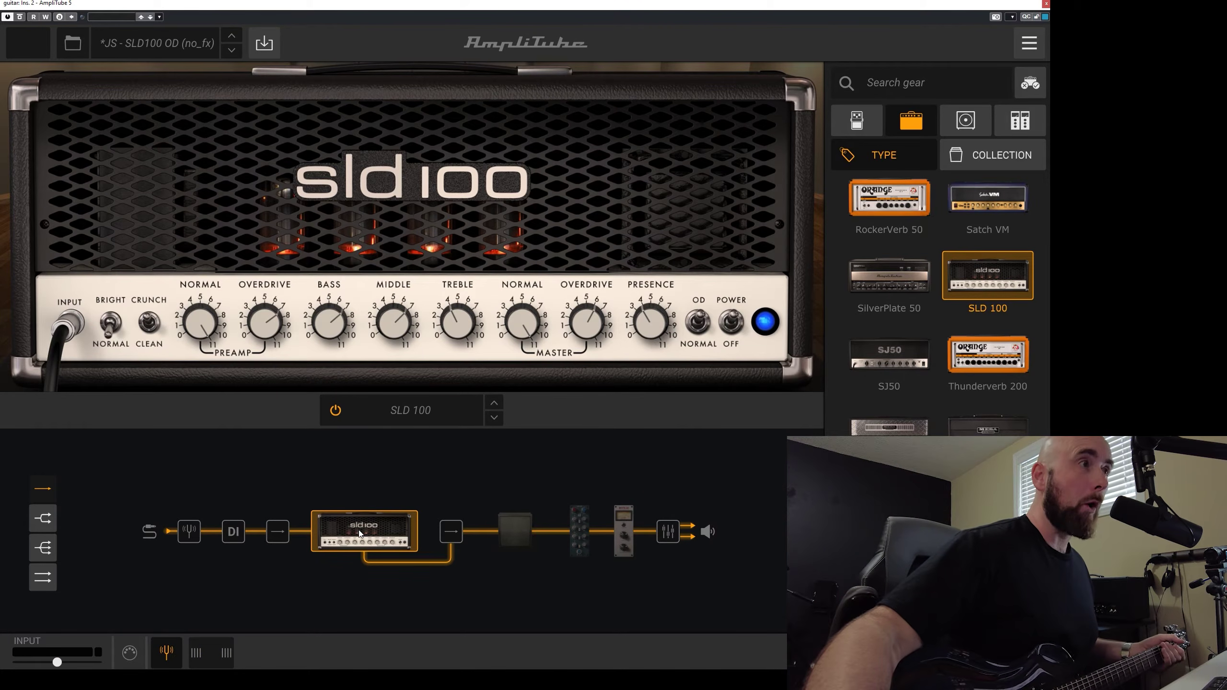
{"action": "left_click", "coordinate": [583, 527]}
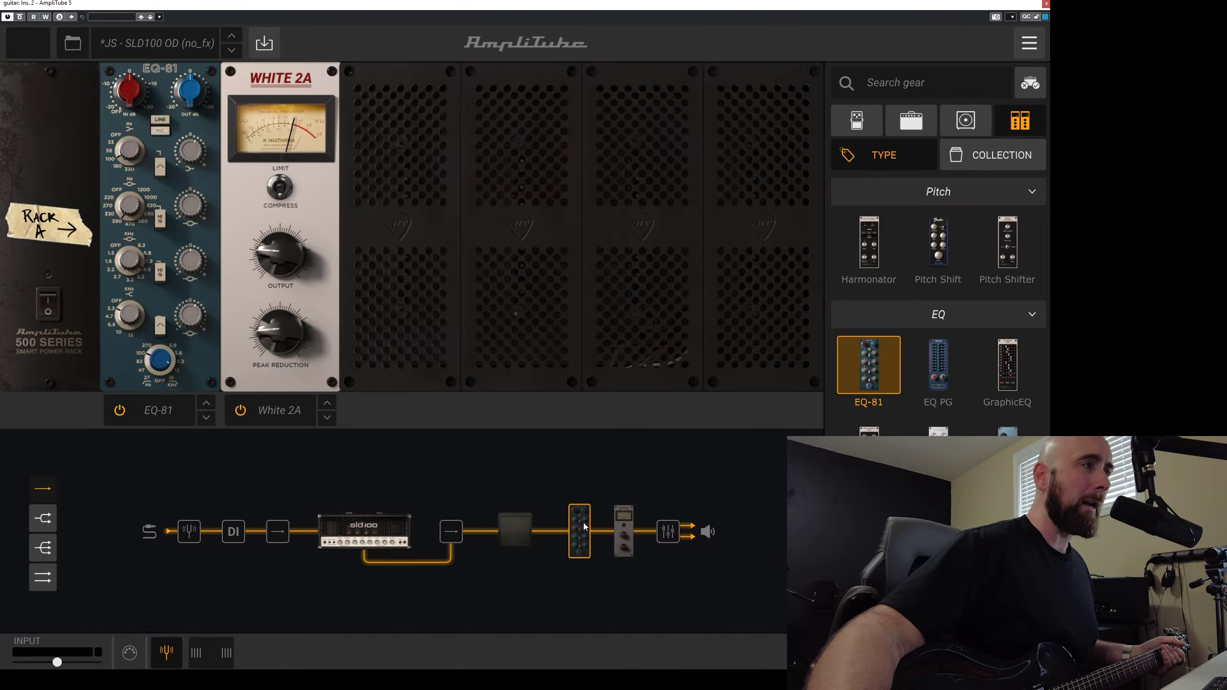
{"action": "left_click", "coordinate": [48, 302]}
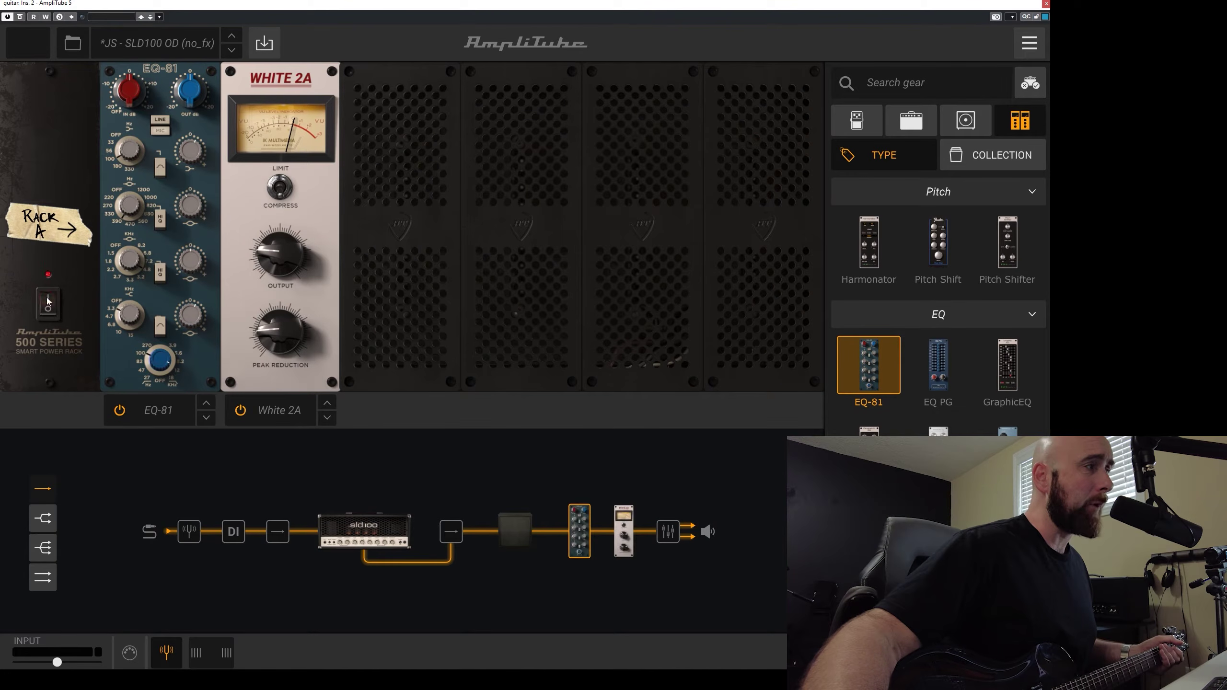
Bypass the White 2A and EQ-81 to hear the dry tone, and re-enable them one at a time, starting with the EQ-81
{"action": "left_click", "coordinate": [242, 411]}
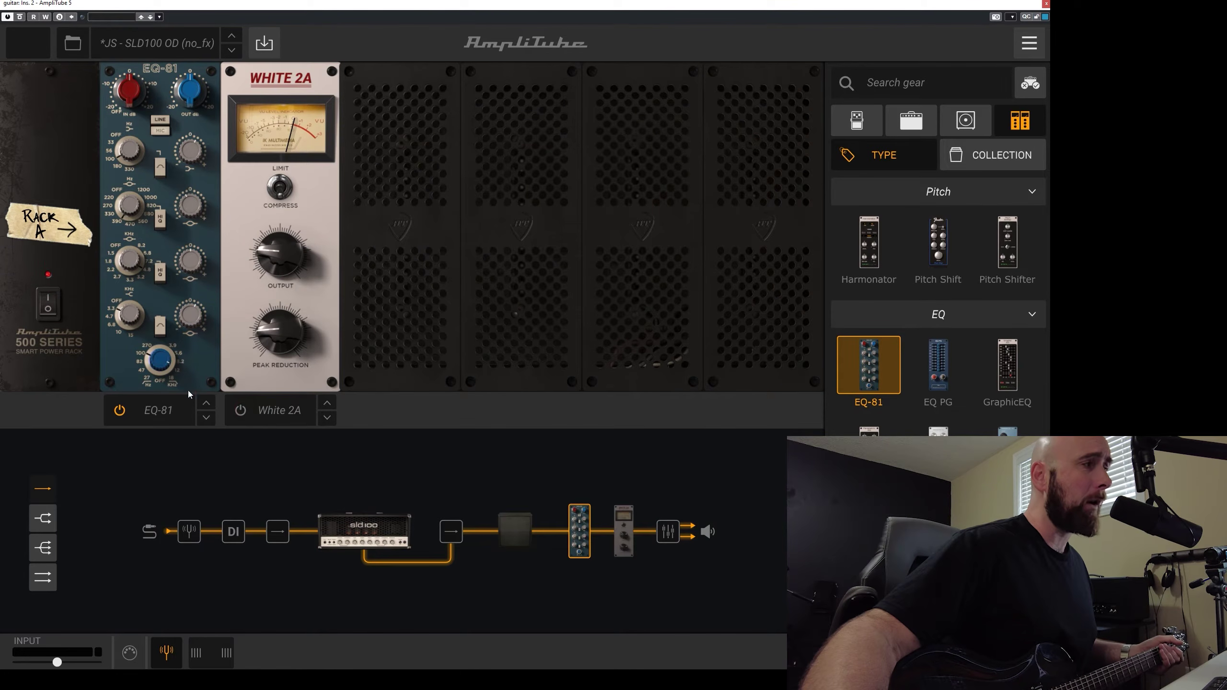
{"action": "left_click", "coordinate": [120, 415]}
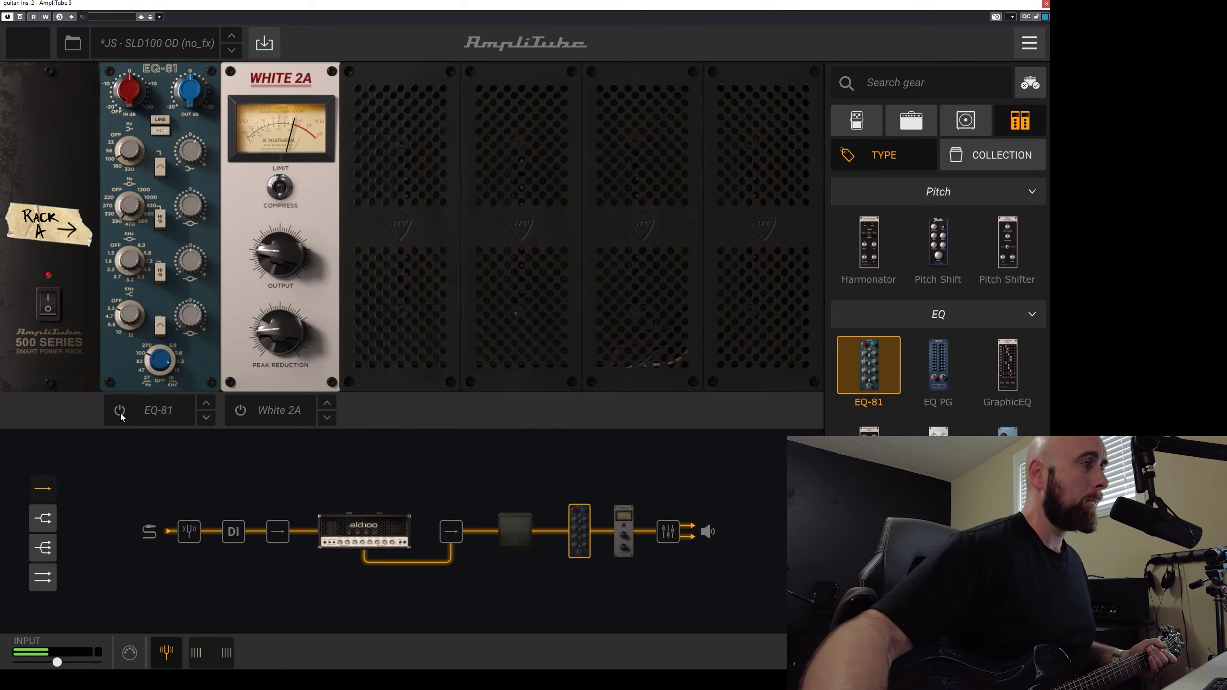
{"action": "left_click", "coordinate": [120, 413]}
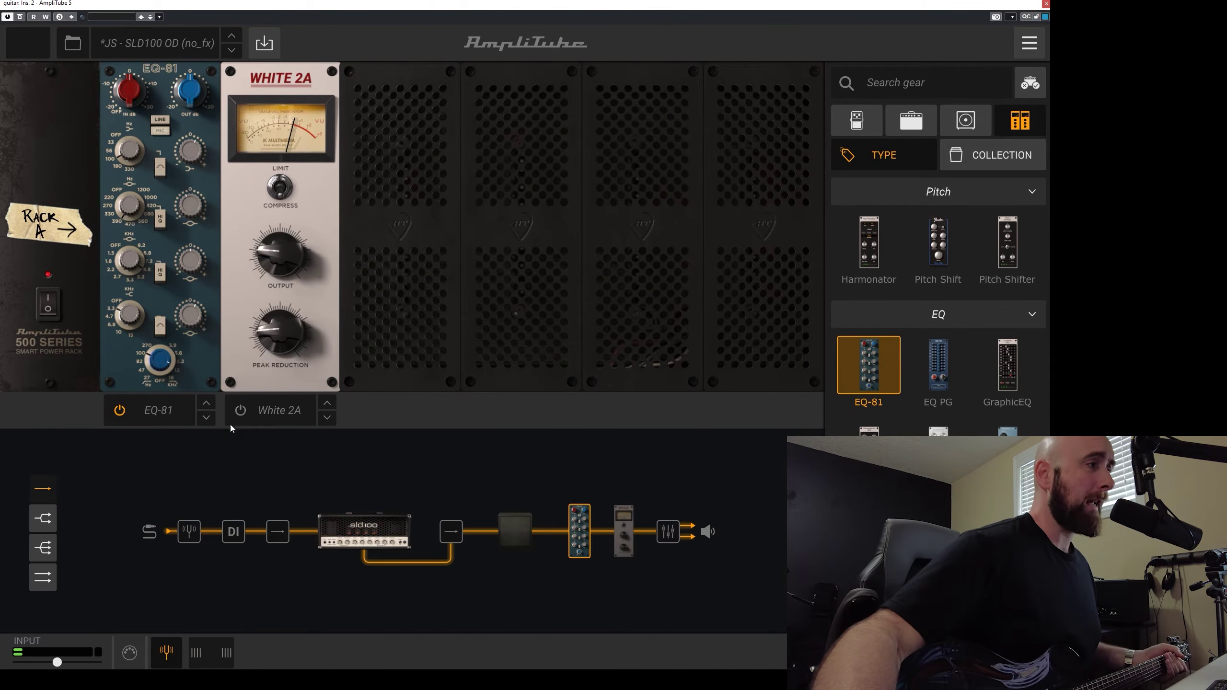
{"action": "left_click", "coordinate": [240, 411]}
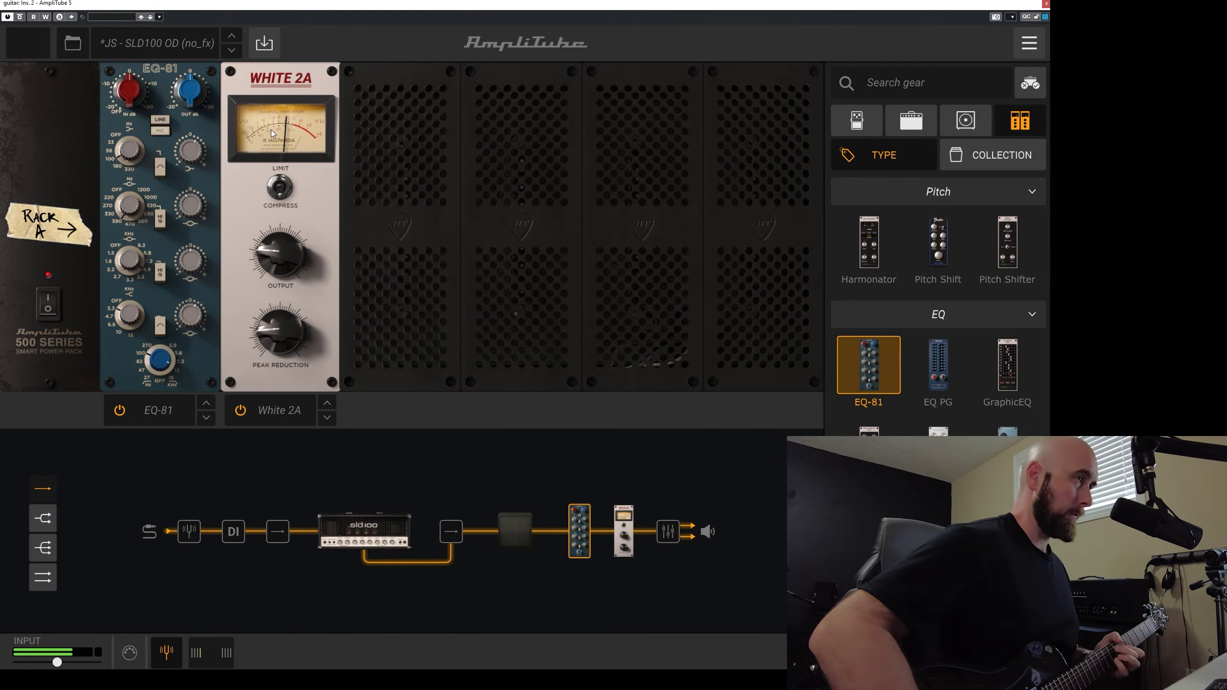
Toggle Rack A's power off and on twice to compare the tone with and without both processors, leaving the rack on
{"action": "left_click", "coordinate": [53, 312]}
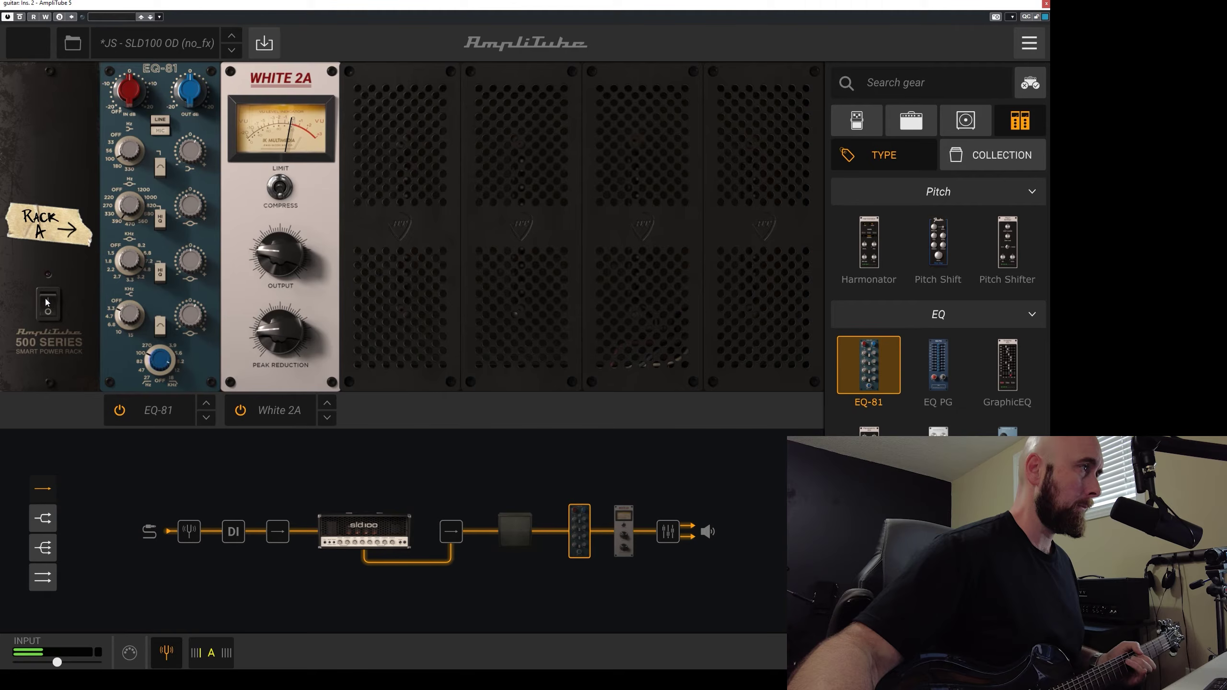
{"action": "left_click", "coordinate": [47, 303]}
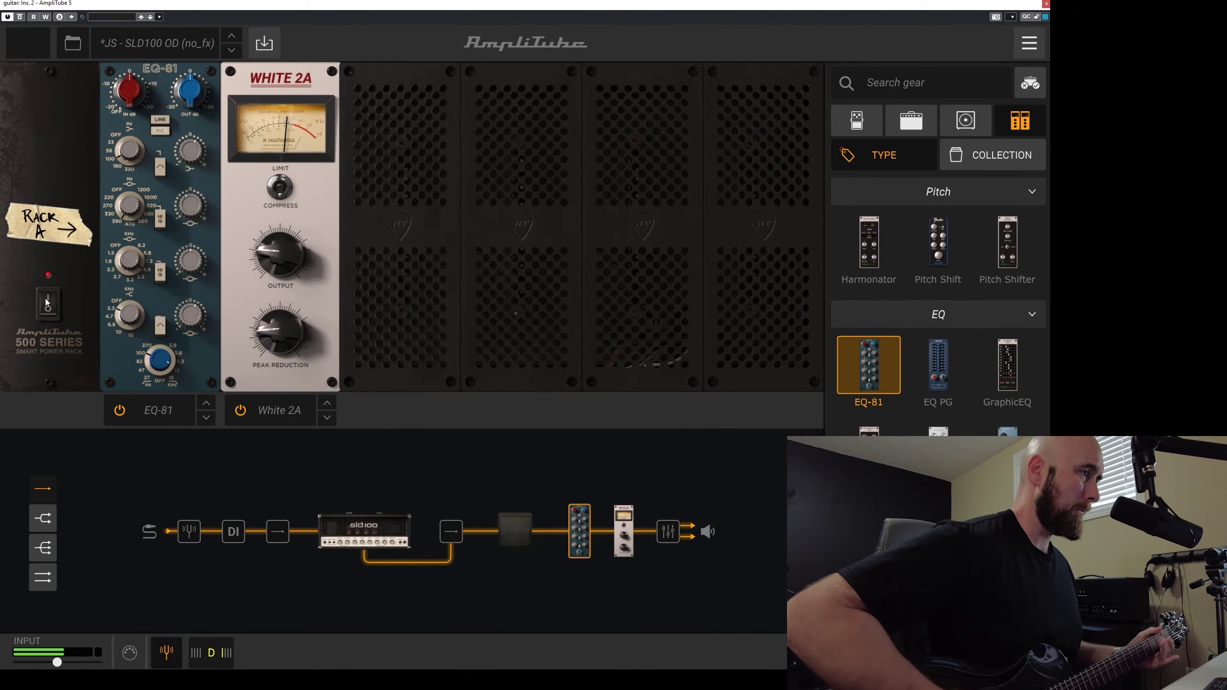
{"action": "left_click", "coordinate": [50, 307]}
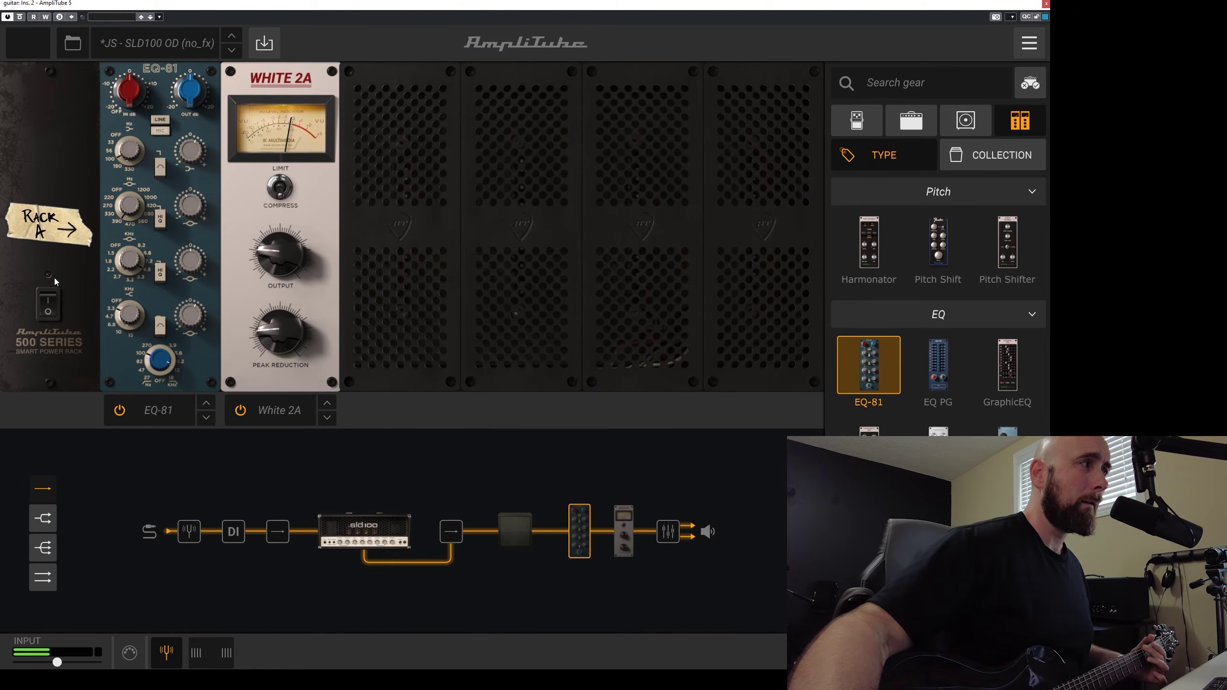
{"action": "left_click", "coordinate": [57, 296]}
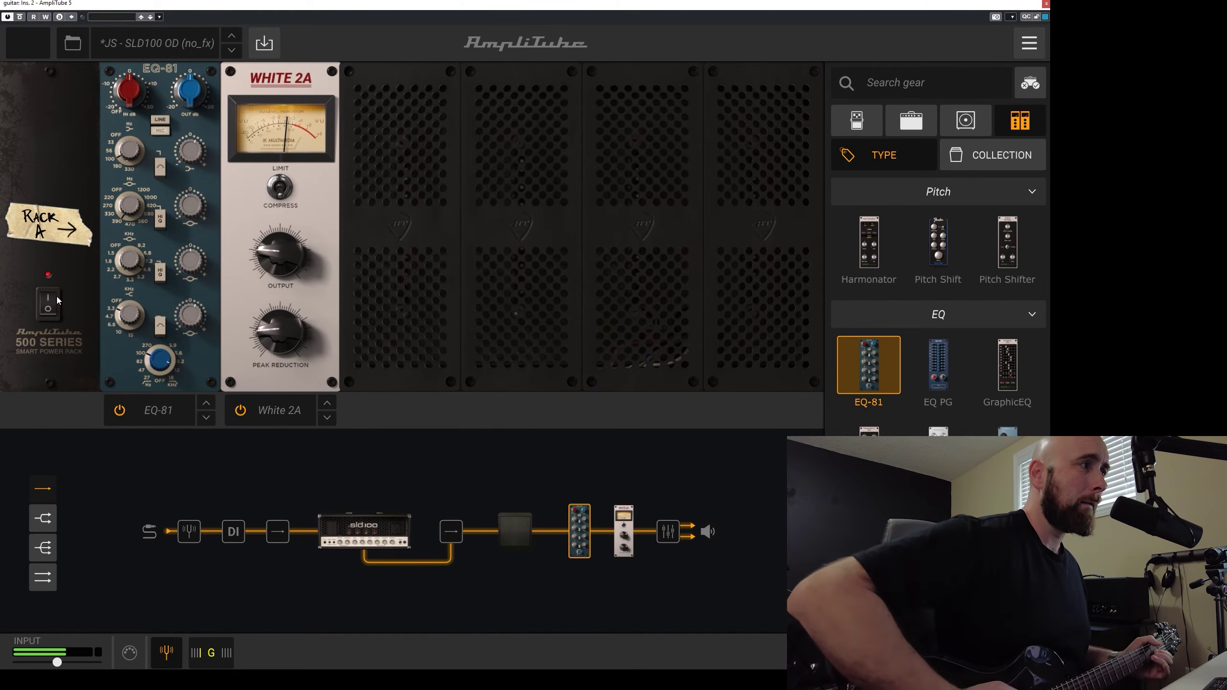